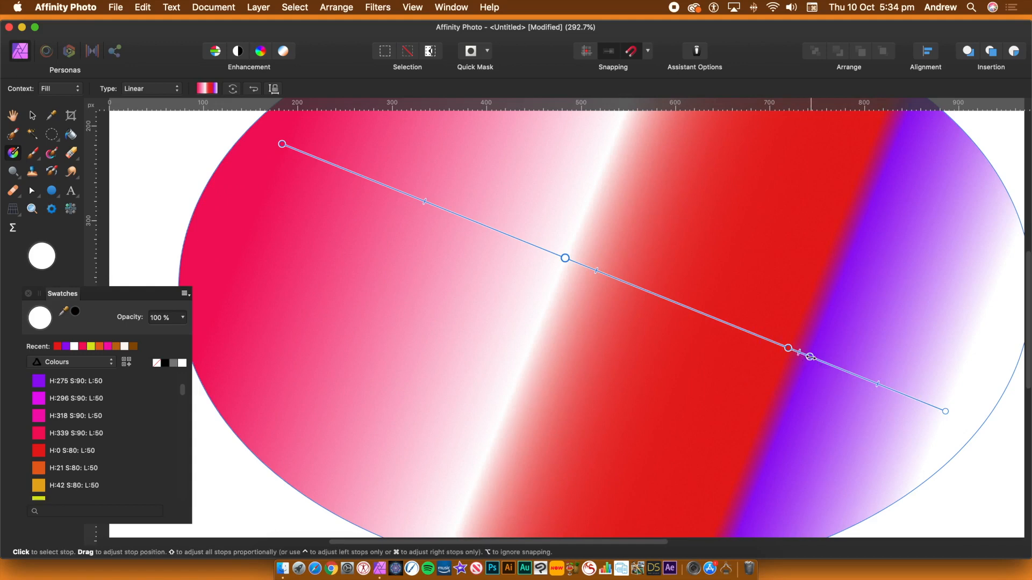
Move the purple gradient stop back along the gradient line to sit just past the white middle stop
left_click(809, 357)
left_click(810, 357)
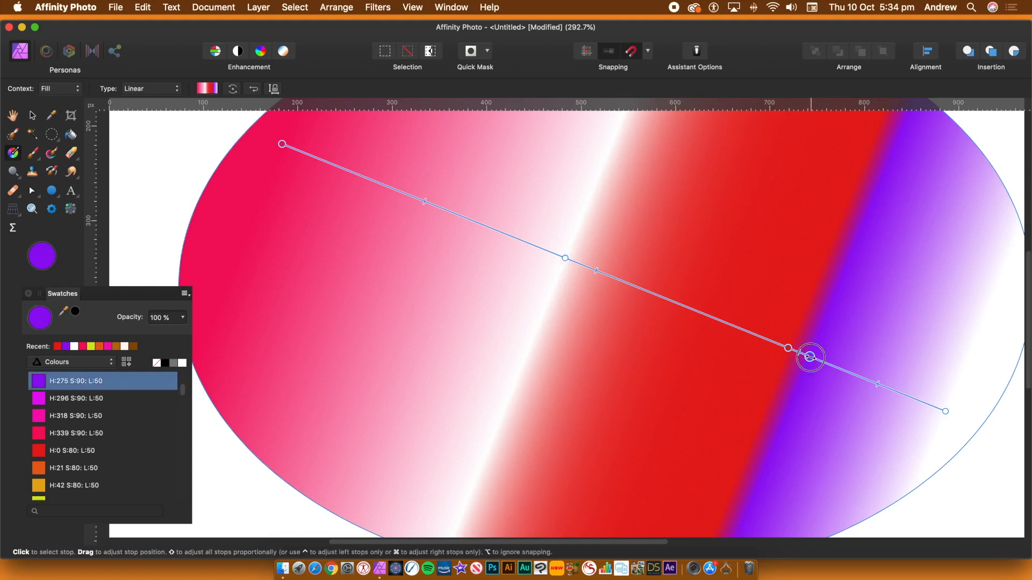
left_click_drag(810, 357, 574, 281)
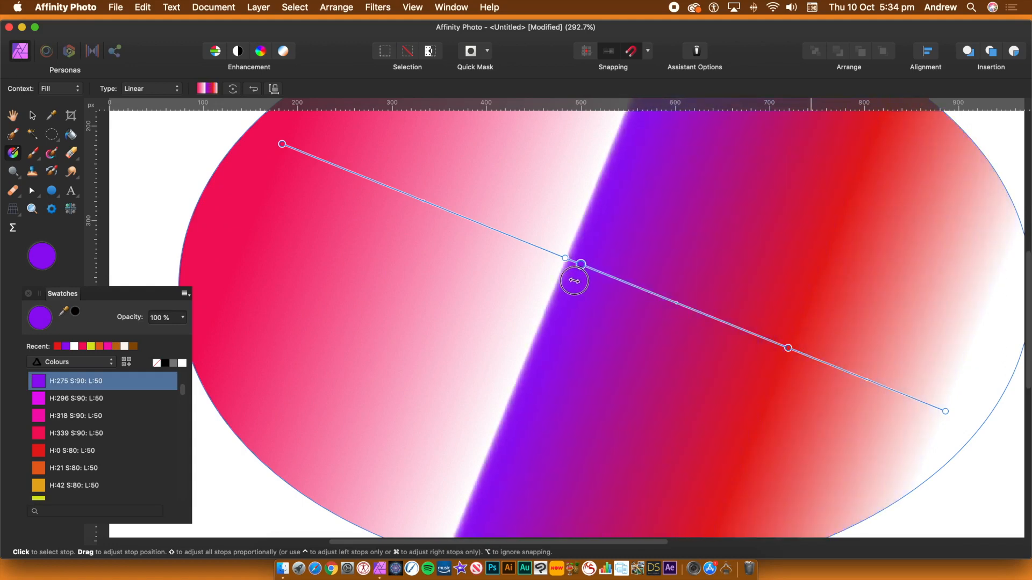
Add a magenta H:296 S:90 L:50 stop and place it between the purple and red stops, close to the purple one
left_click(807, 357)
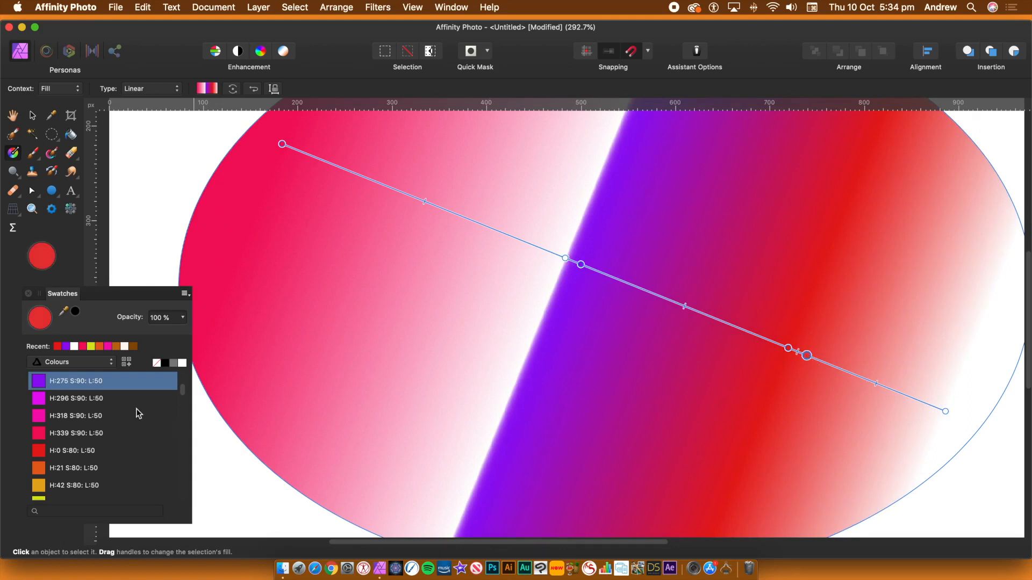
left_click(116, 398)
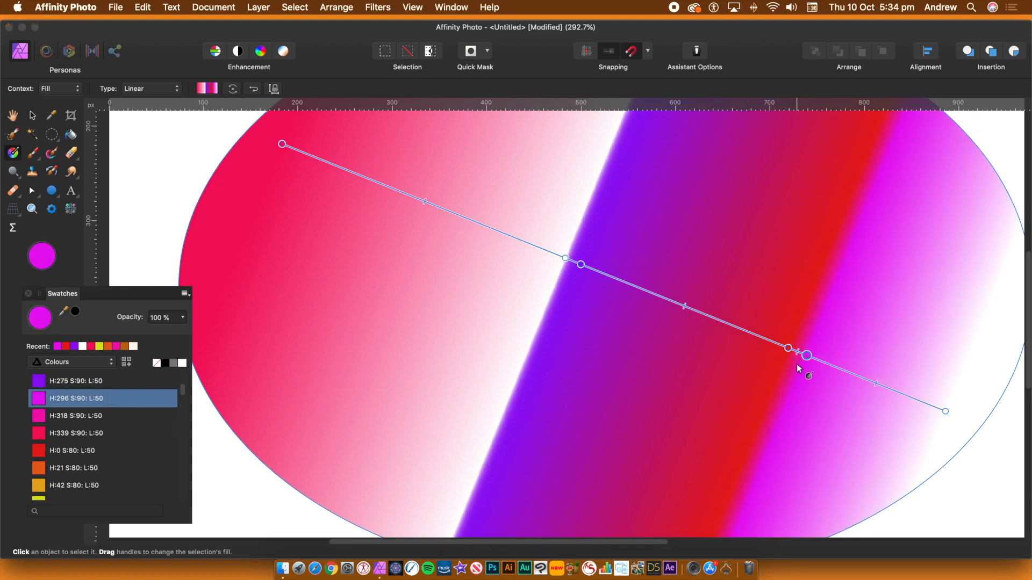
left_click_drag(806, 356, 593, 290)
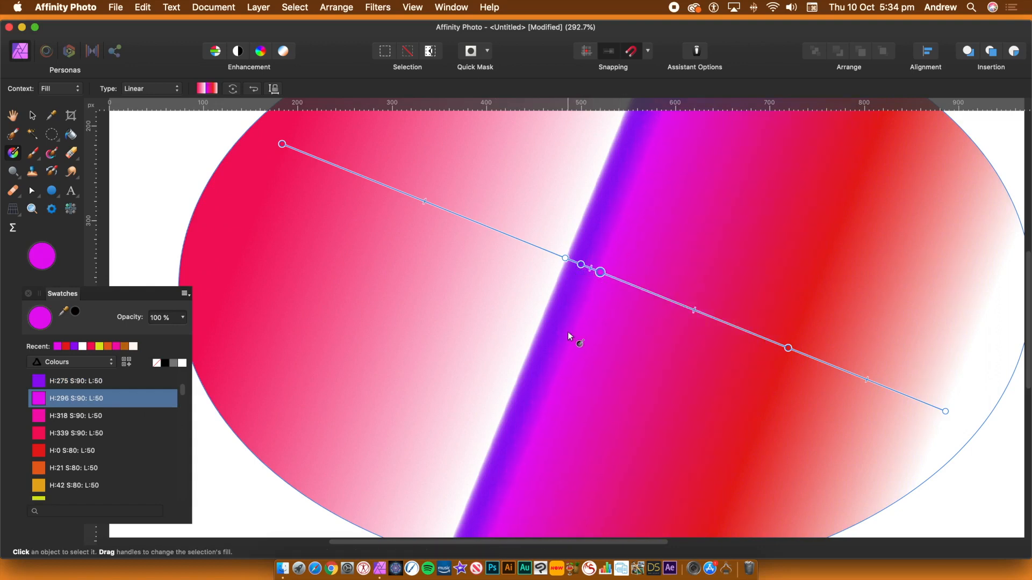
Move the red stop close to the magenta stop and add an orange H:42 S:80 L:50 stop right after it
left_click_drag(788, 348, 633, 285)
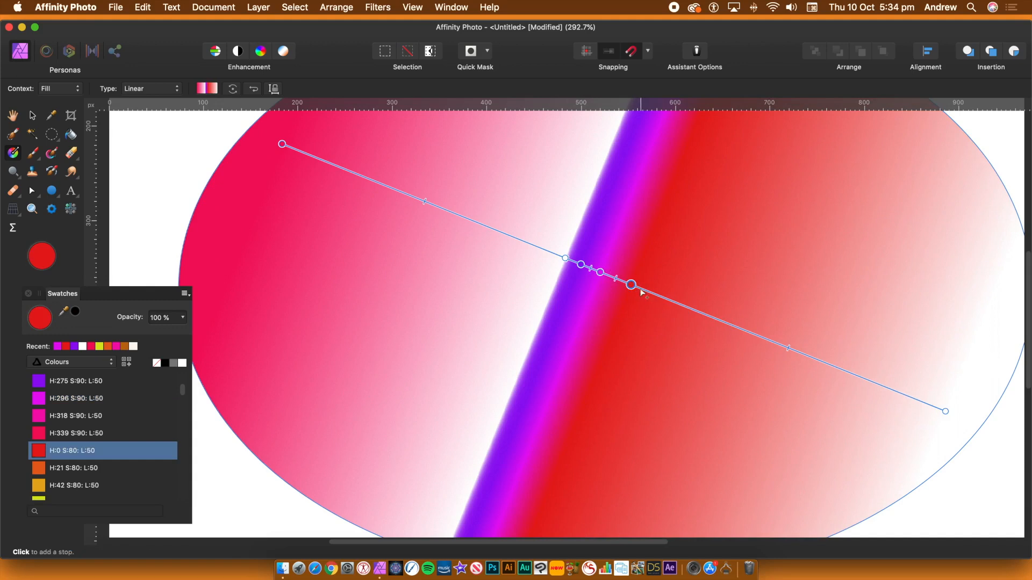
left_click(642, 290)
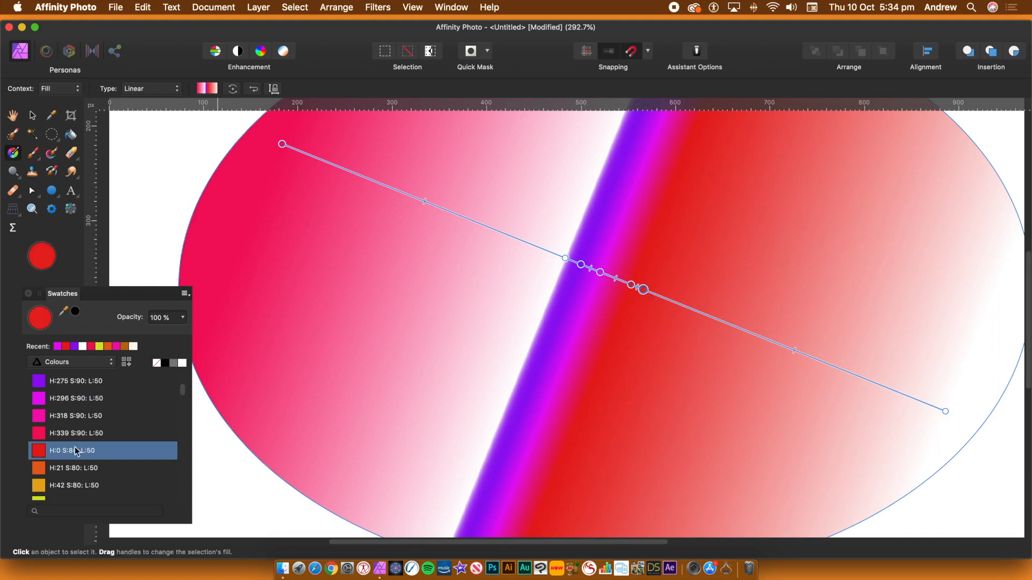
left_click(59, 486)
Add a purple H:275 S:90 L:50 stop and a teal H:191 S:60 L:50 stop after the orange stop
left_click(657, 295)
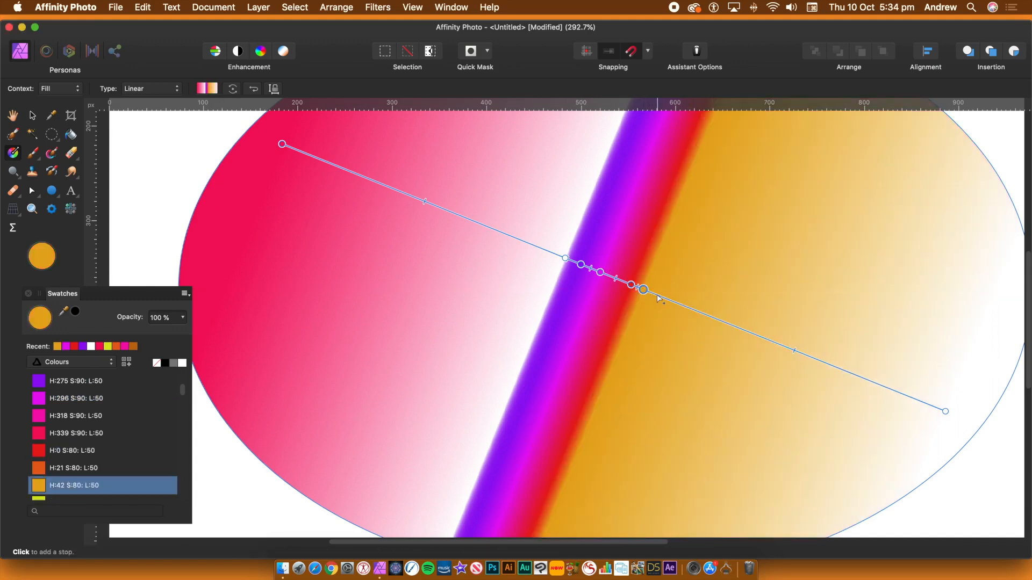
left_click(64, 386)
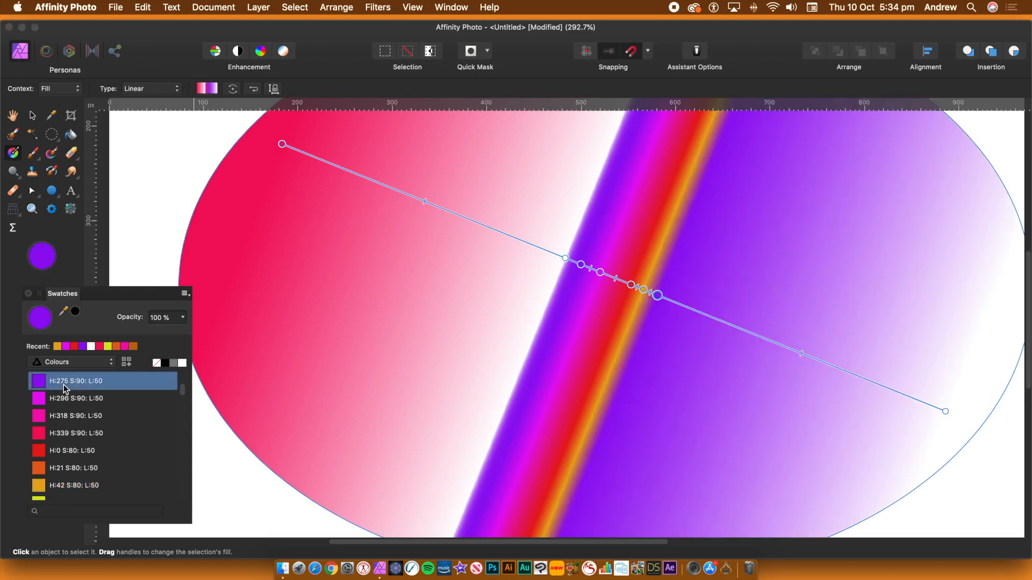
left_click(681, 305)
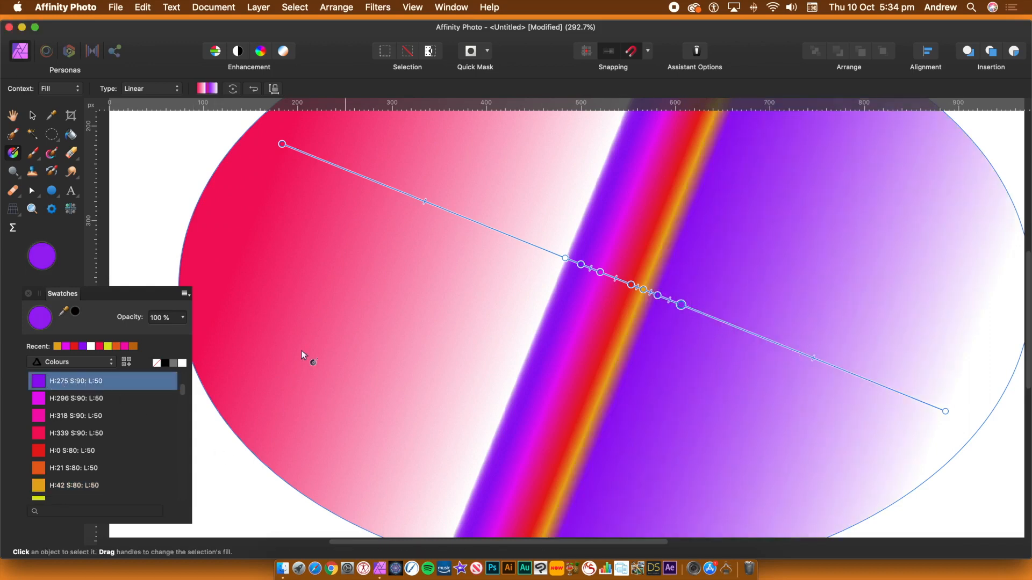
scroll(183, 395, "down", 10)
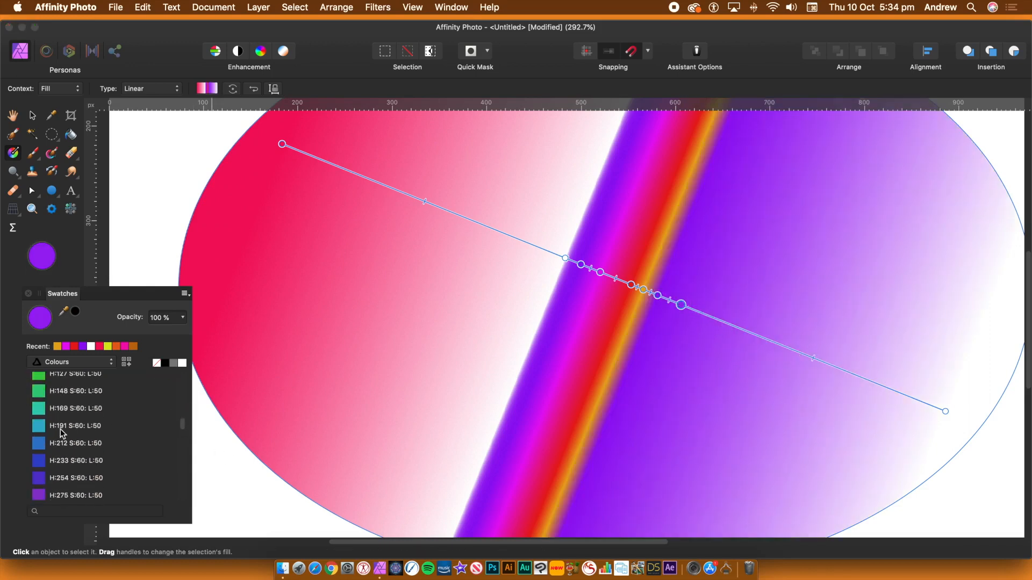
left_click(62, 427)
Add a blue H:254 S:60 L:50 stop and move it between the pink start stop and the white middle stop
left_click(699, 312)
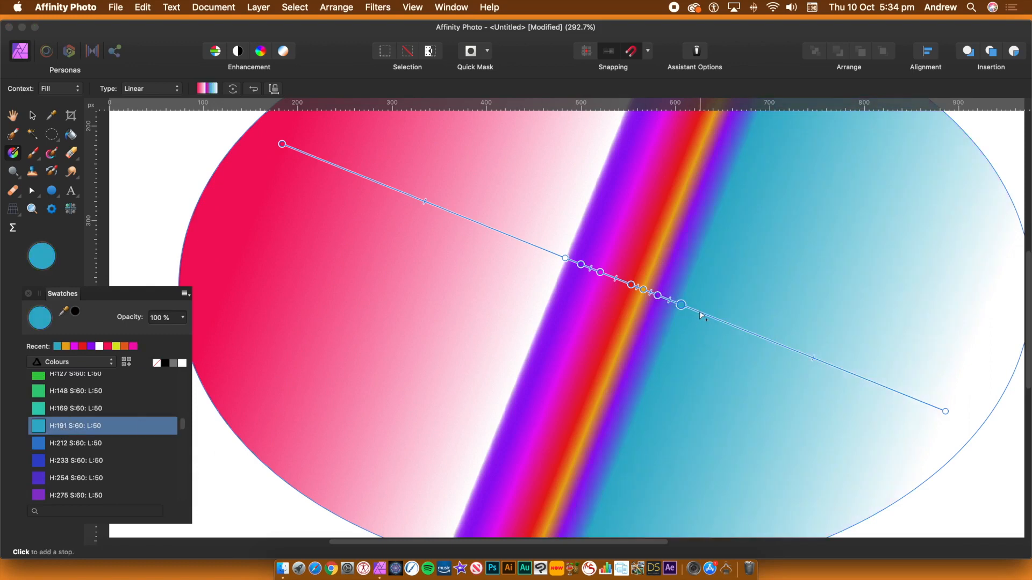
left_click(54, 478)
left_click_drag(700, 312, 451, 230)
Delete the purple stop next to the white middle stop and the magenta stop beside it
left_click(581, 264)
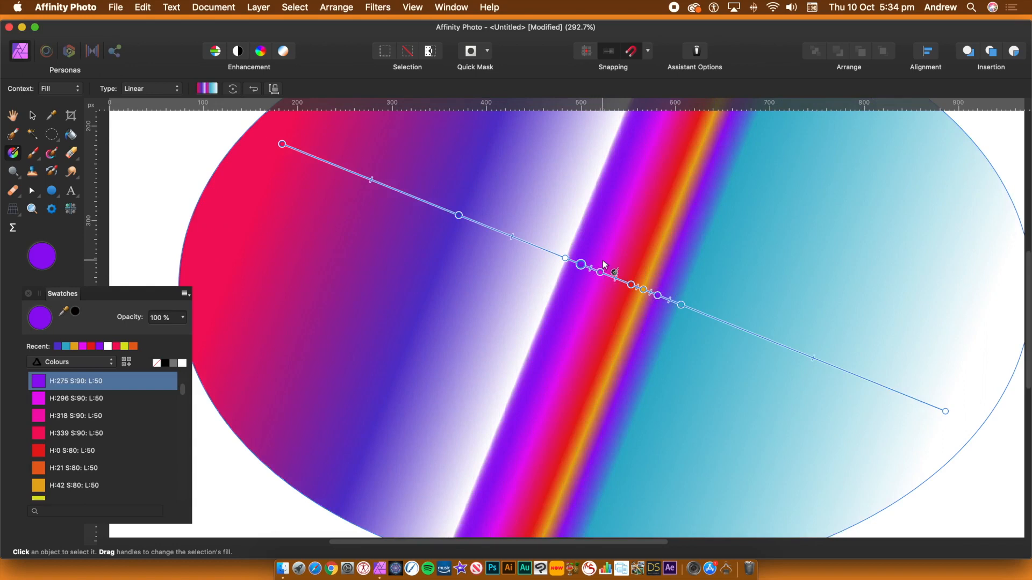
key("Delete")
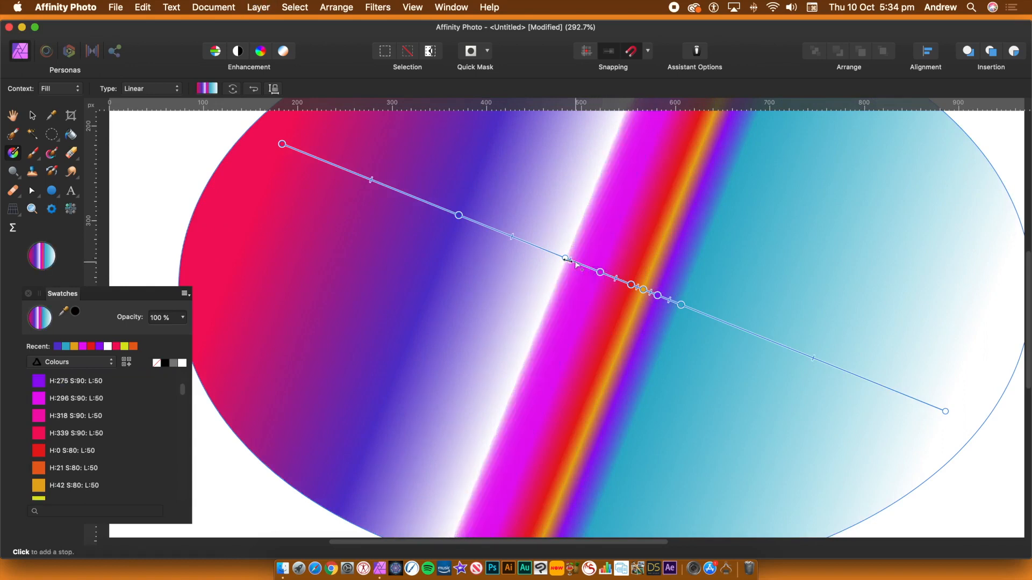
left_click(599, 272)
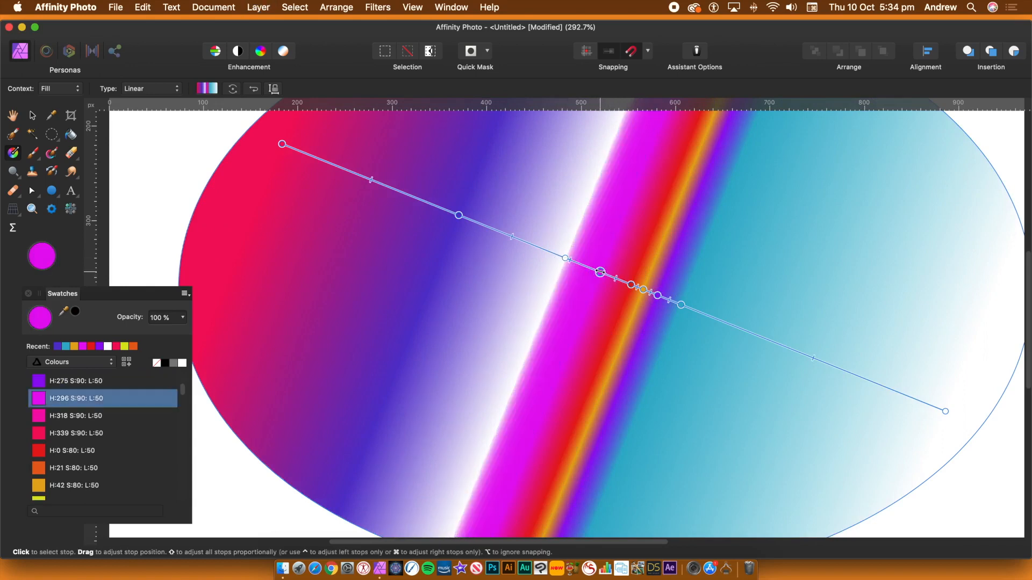
key("Delete")
Move the red stop between the pink start stop and the blue stop, and bring the blue stop close to it
left_click_drag(632, 285, 401, 192)
left_click_drag(457, 214, 425, 204)
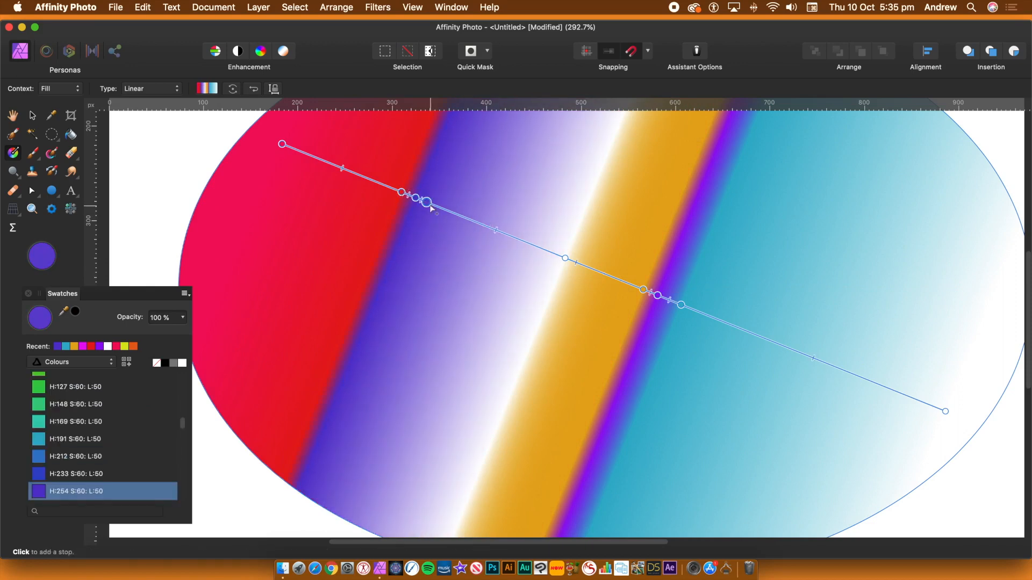
Add green H:127 S:60 L:50, pinkish-red and orange stops in sequence between the blue stop and the white middle stop
left_click(63, 386)
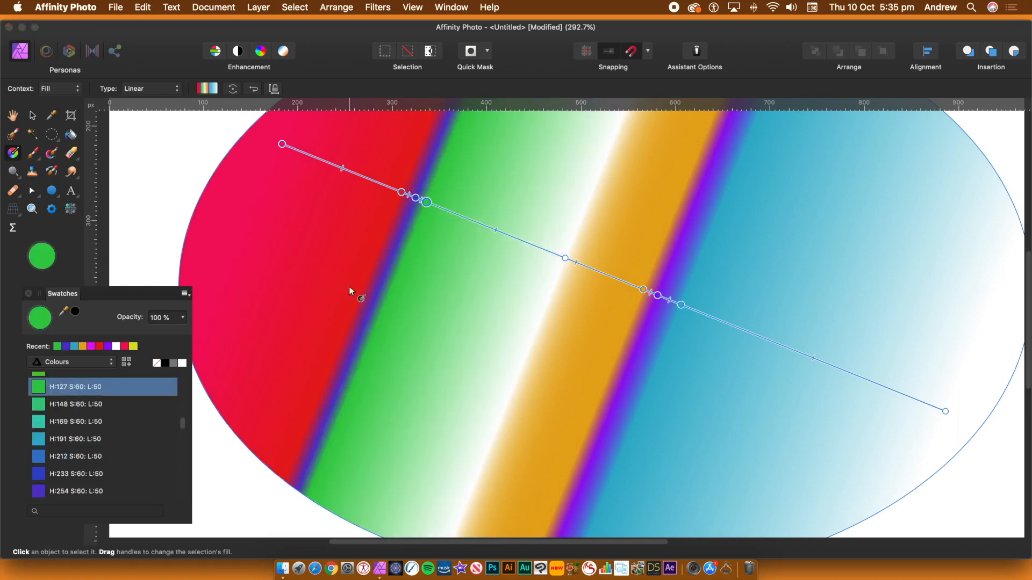
left_click(438, 207)
left_click(124, 346)
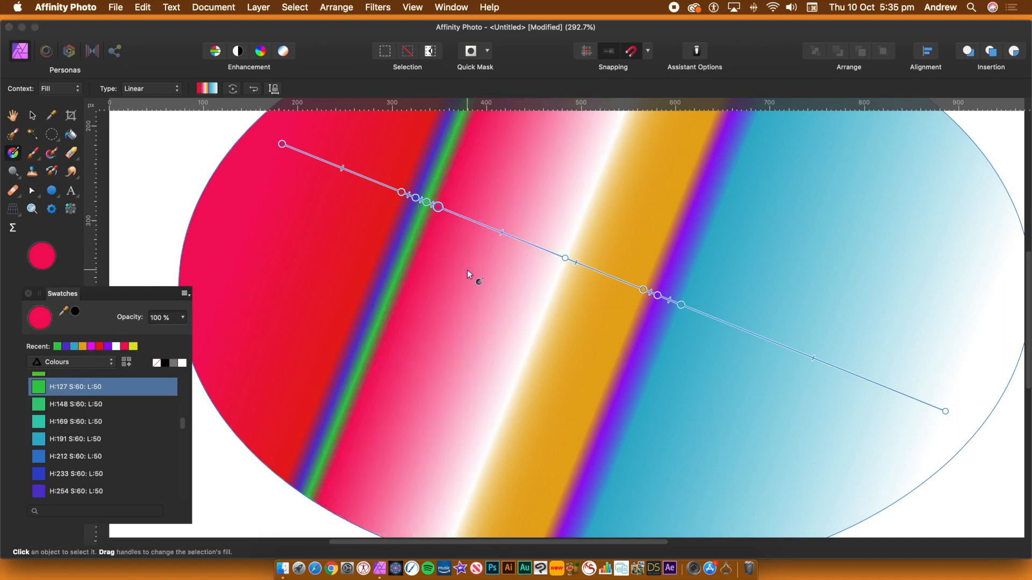
left_click(462, 217)
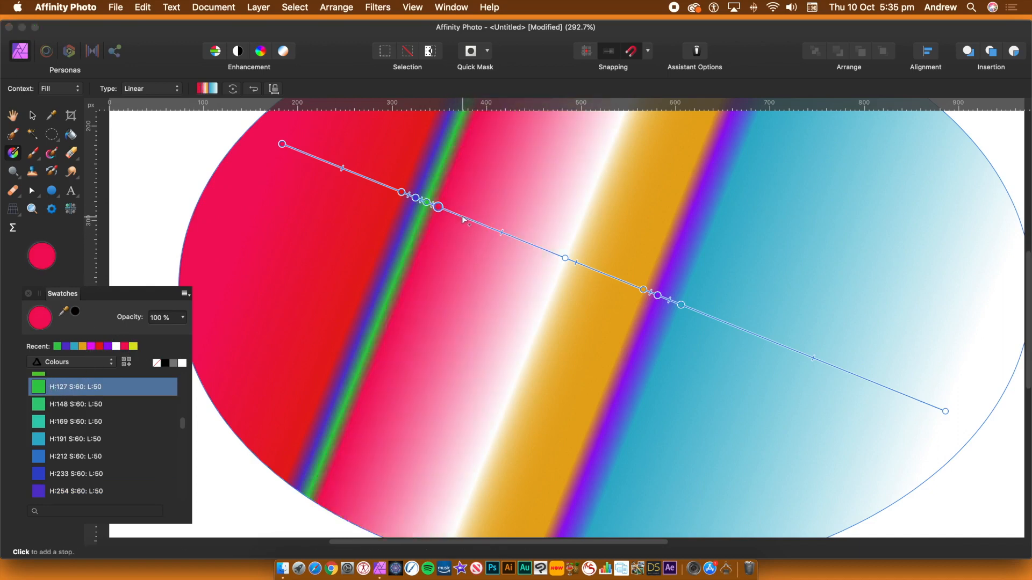
left_click(83, 347)
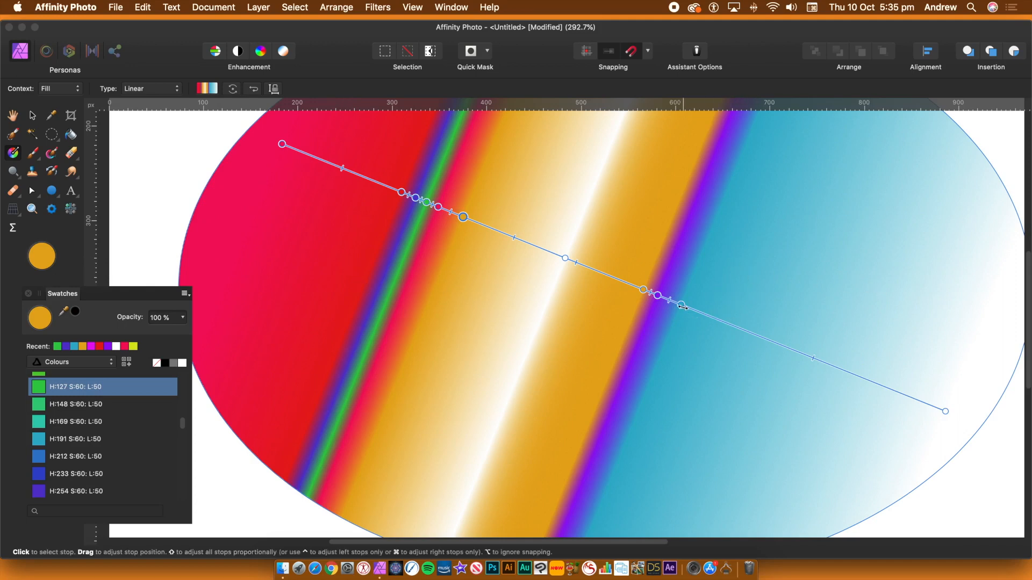
Shorten and flatten the gradient line by moving its end stop, and change the fill type to Radial
left_click_drag(946, 412, 844, 237)
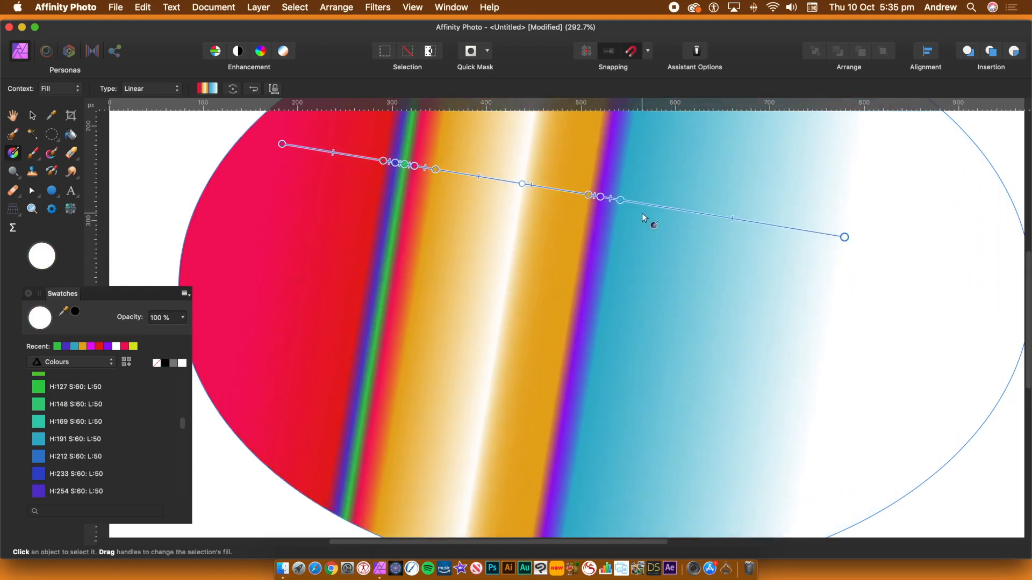
left_click(146, 89)
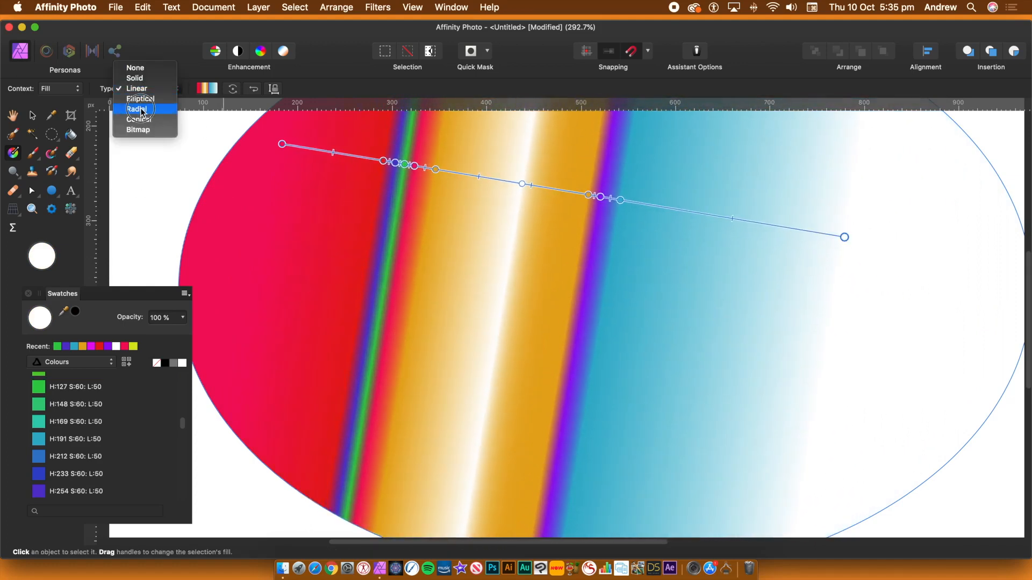
left_click(143, 111)
Centre the radial gradient in the ellipse and add a black stop between the teal stop and the outer end
left_click_drag(328, 176, 573, 279)
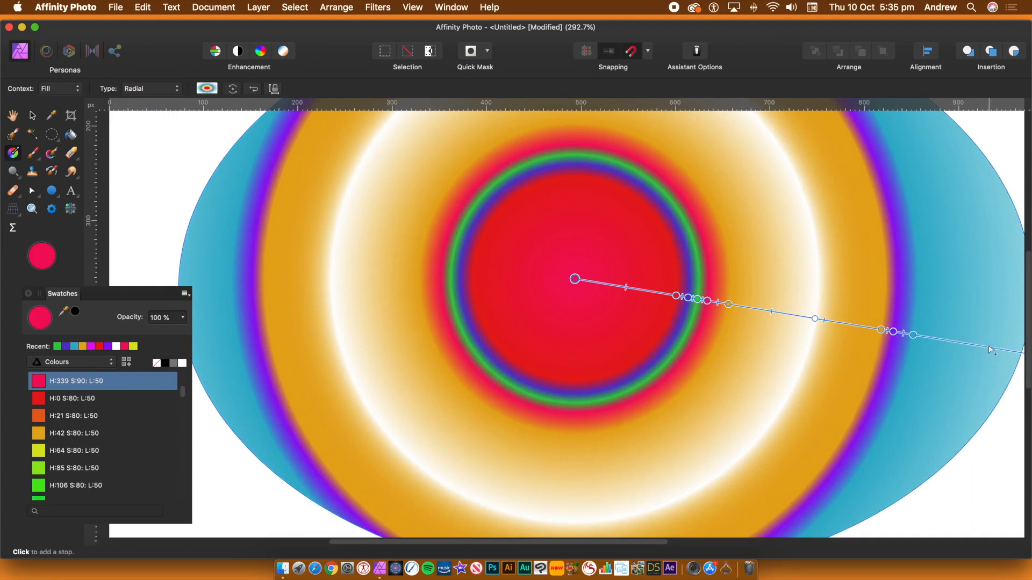
left_click(1002, 350)
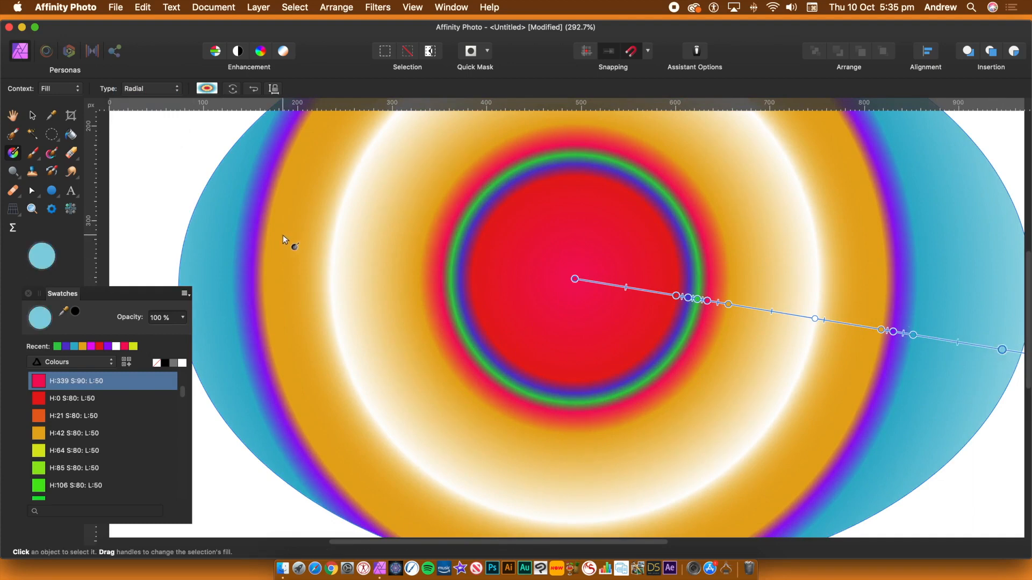
left_click(168, 365)
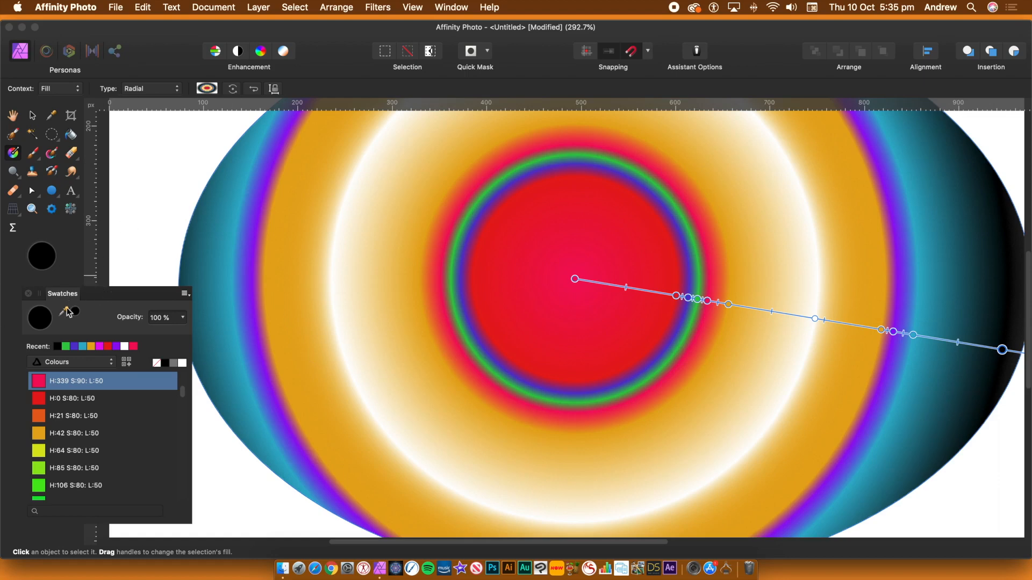
Save the ellipse's radial gradient fill as a swatch in the Gradients palette
left_click(413, 7)
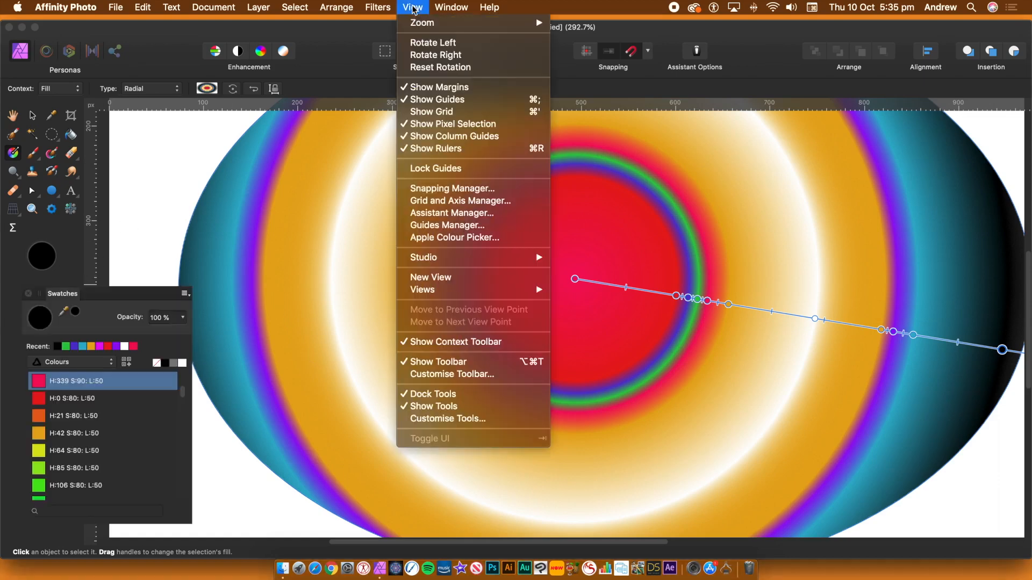
mouse_move(532, 257)
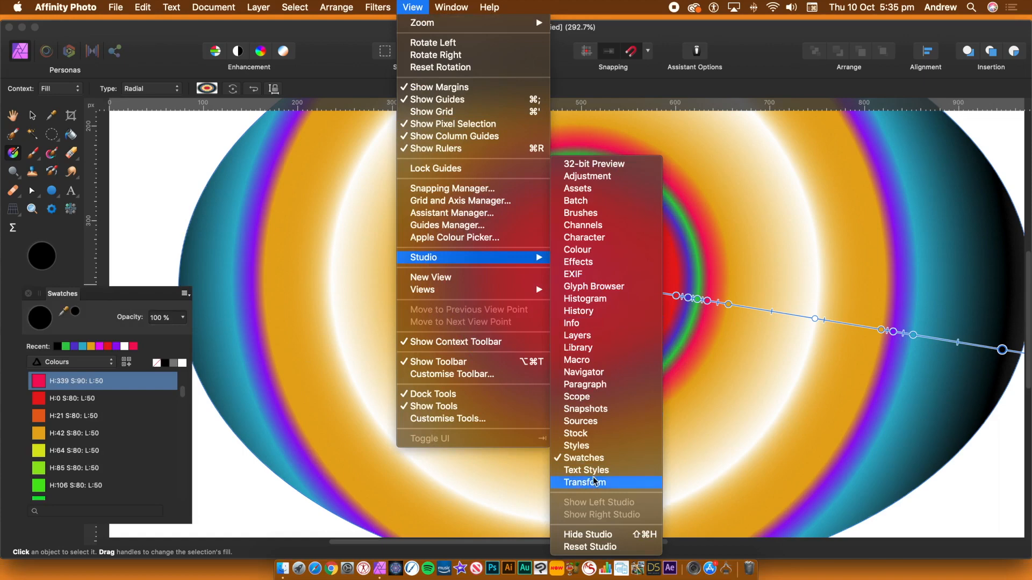
left_click(167, 349)
left_click(71, 366)
left_click(70, 381)
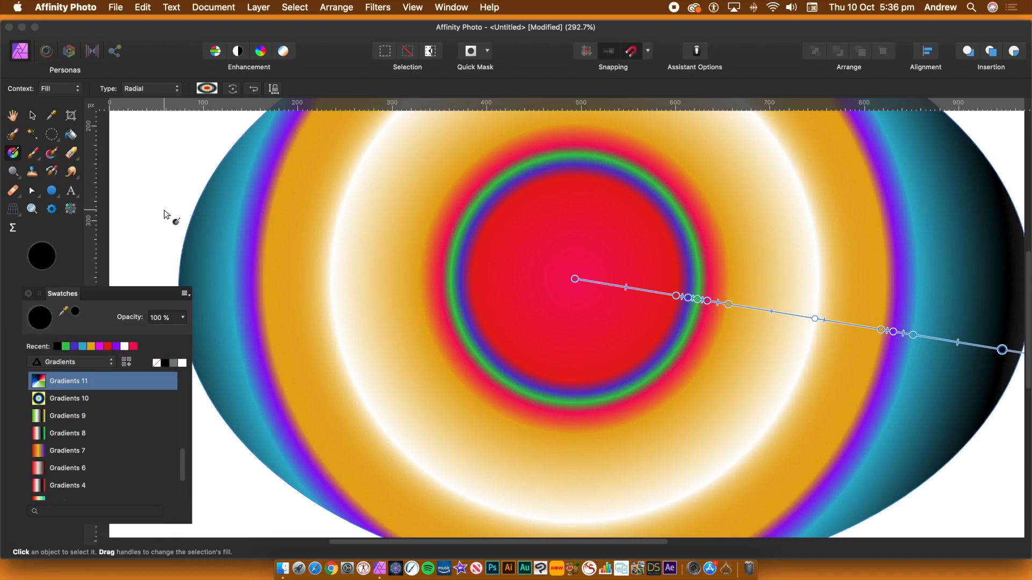
left_click(32, 116)
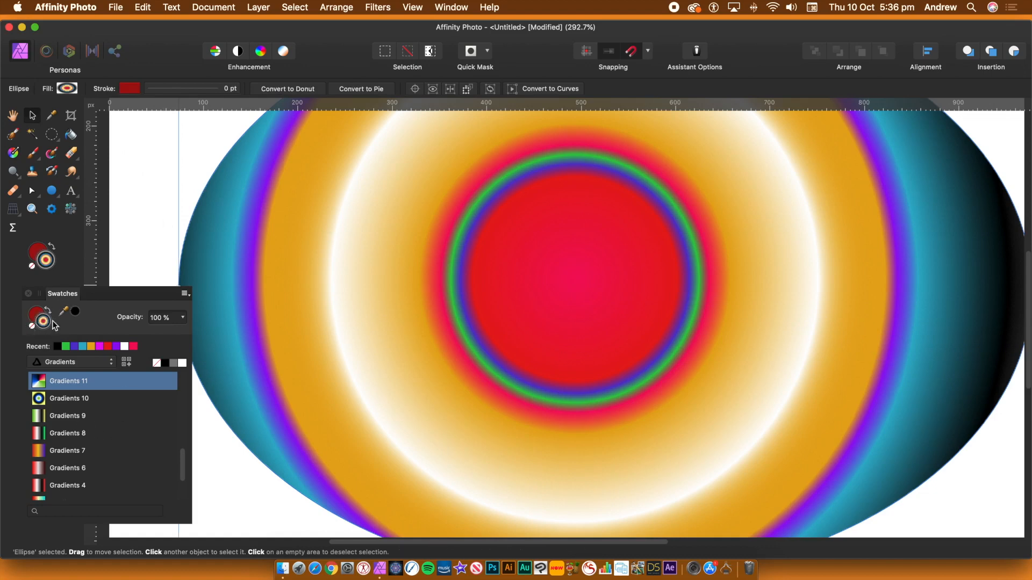
left_click(124, 363)
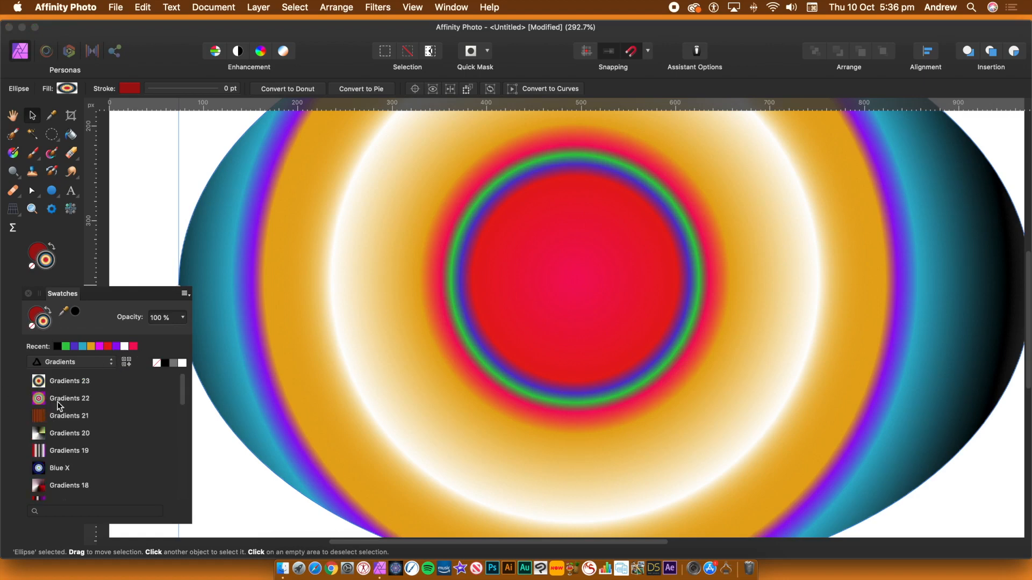
Try Gradients 22, 21, 20, 19, Blue X and Gradients 18 on the ellipse, and reapply the saved Gradients 23
left_click(58, 401)
left_click(61, 418)
left_click(65, 436)
left_click(66, 452)
left_click(66, 469)
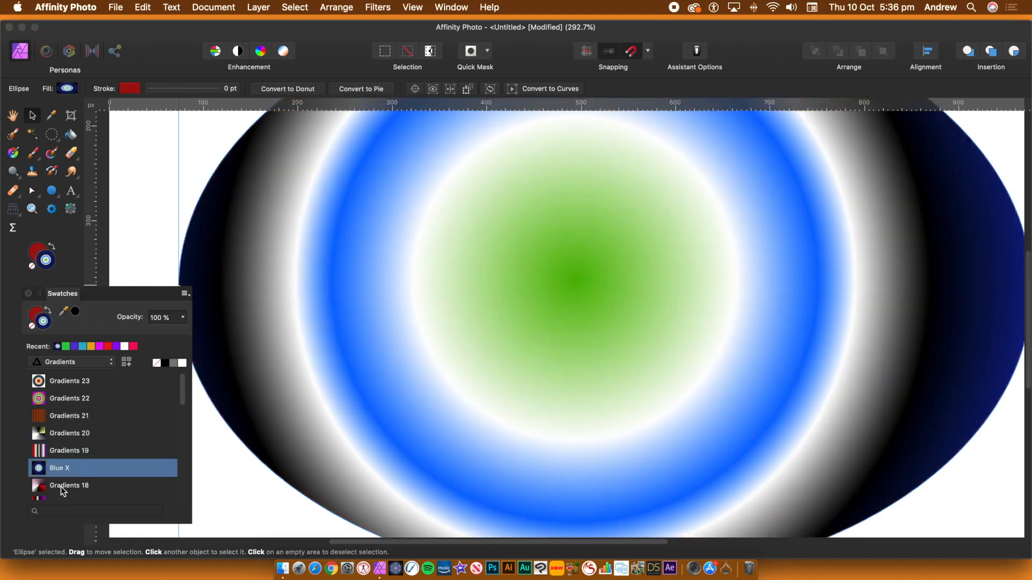
left_click(63, 487)
left_click(59, 385)
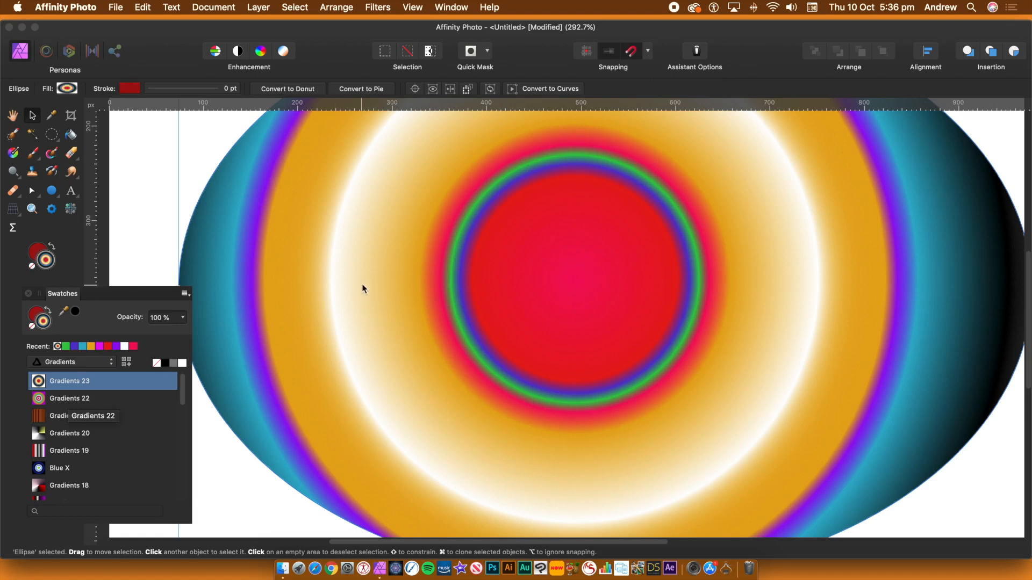
Shift the radial gradient's centre up and left within the ellipse and add a purple stop close to it
left_click(13, 154)
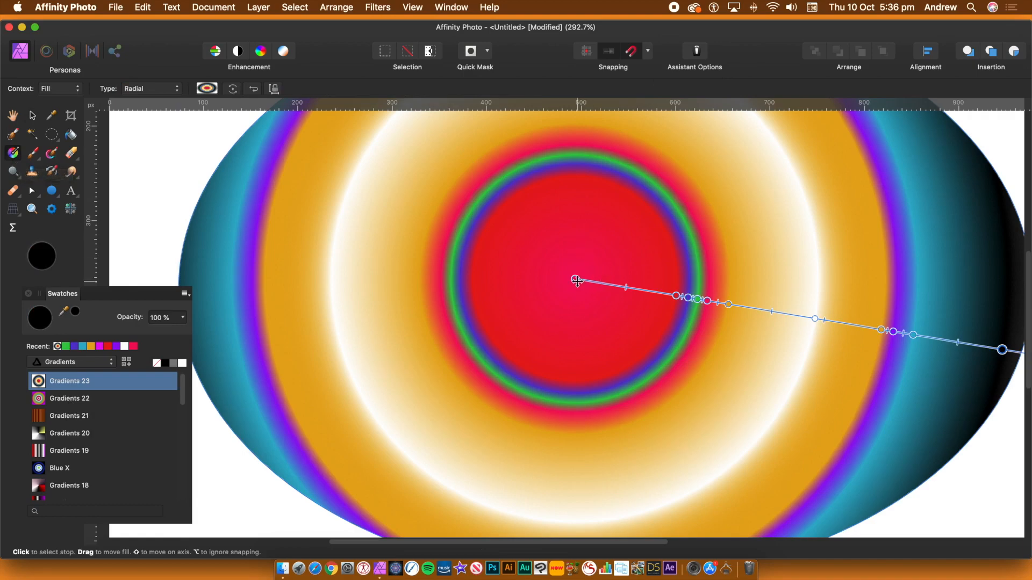
left_click_drag(574, 278, 508, 260)
left_click(547, 265)
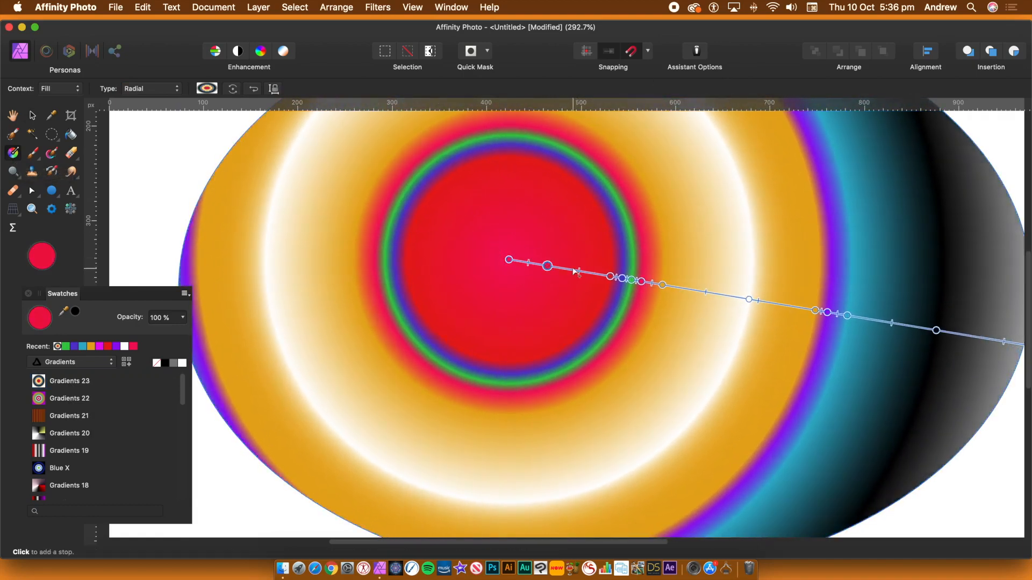
left_click(115, 346)
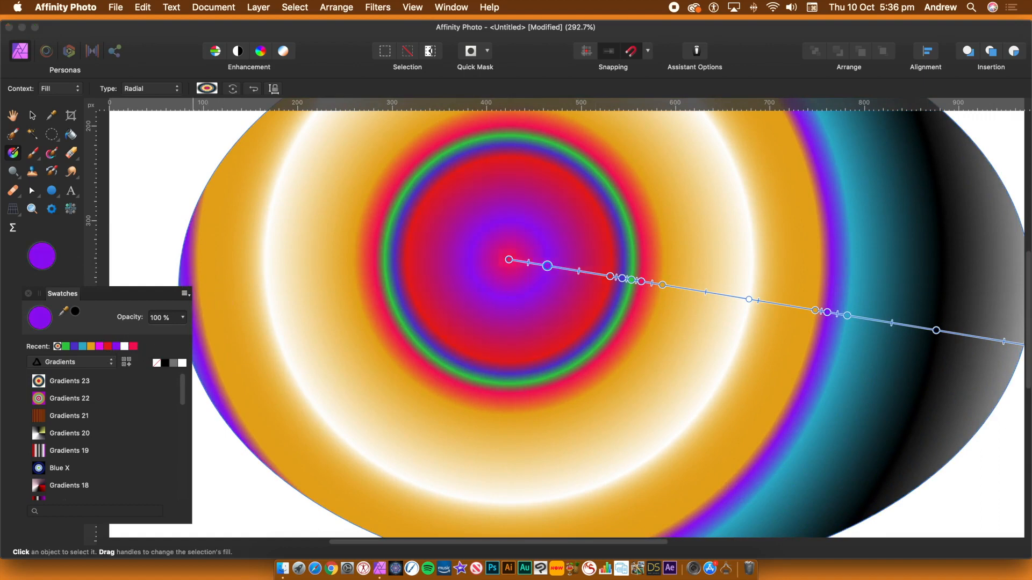
Add a white stop after the inner purple stop and move it outward, close to the red stop
left_click(566, 269)
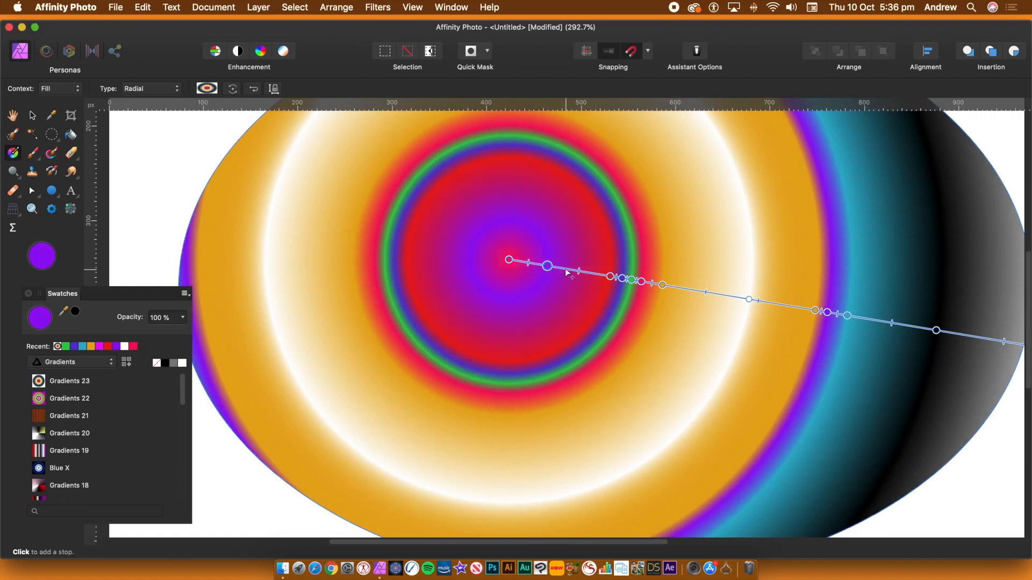
left_click(124, 347)
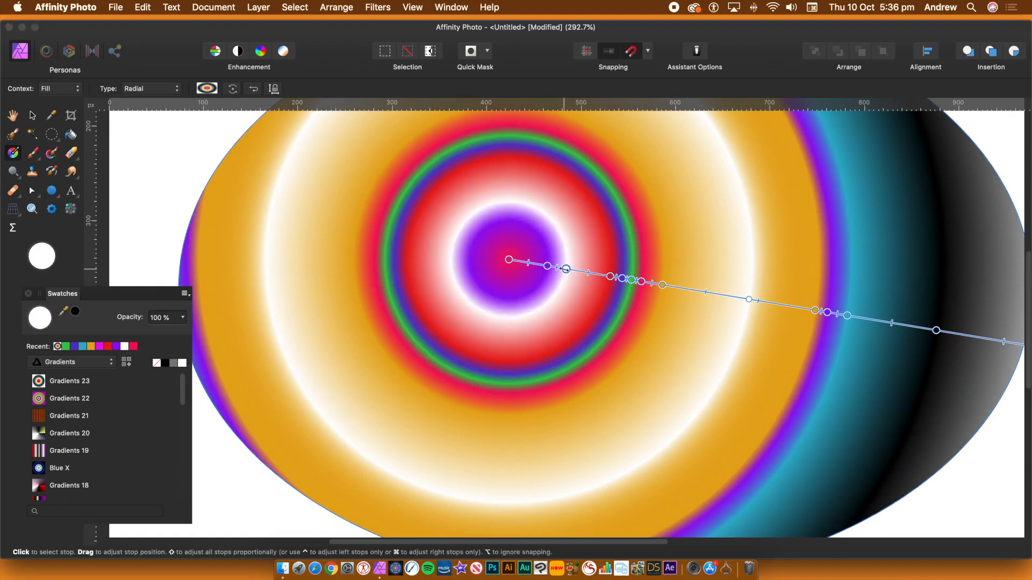
left_click_drag(566, 268, 582, 299)
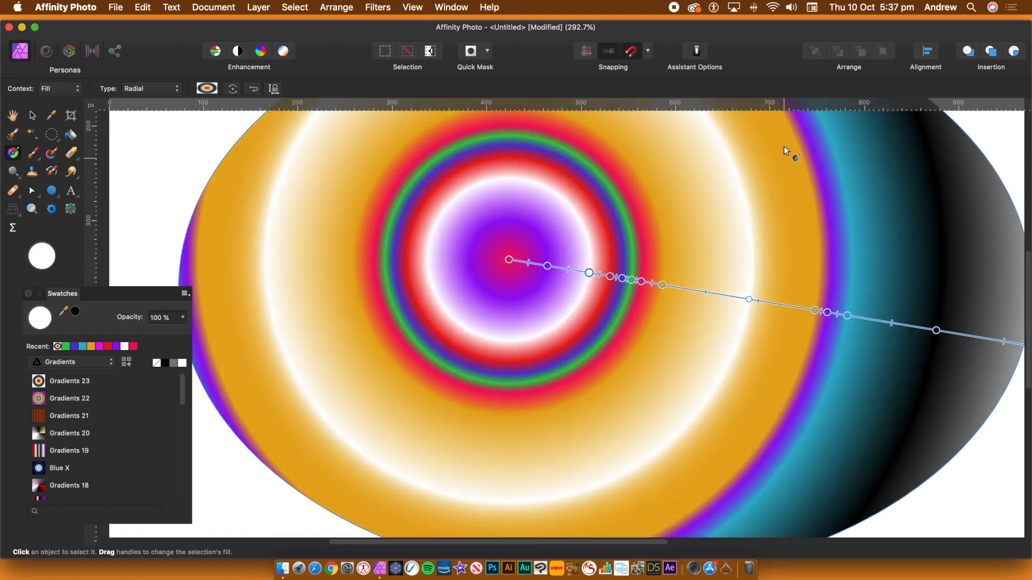